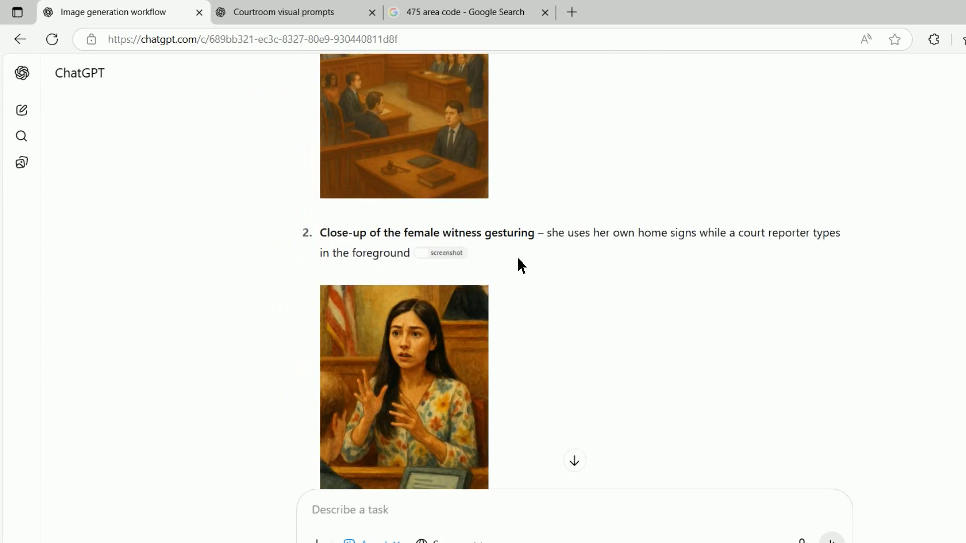
scroll(517, 264, down, 3)
scroll(457, 245, down, 3)
scroll(388, 256, down, 4)
scroll(388, 257, down, 2)
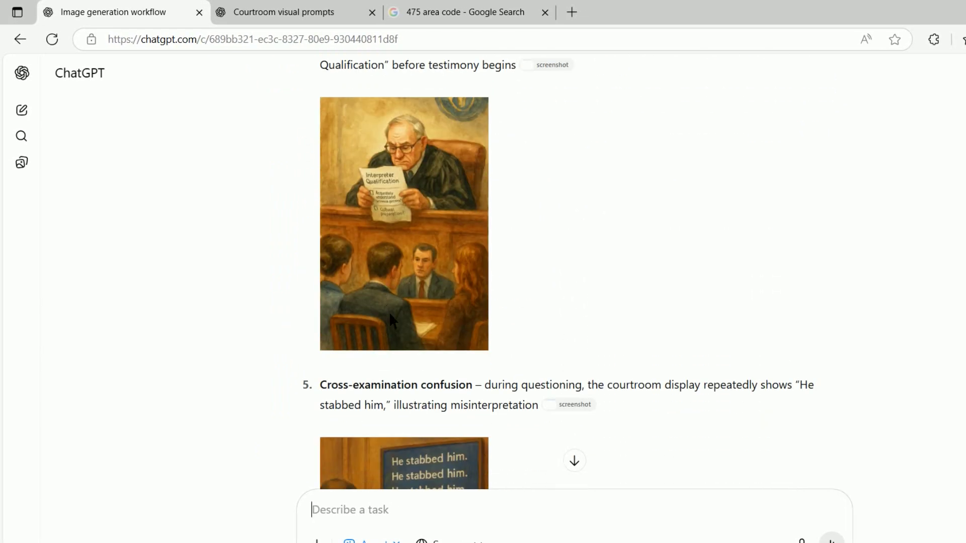
scroll(401, 294, down, 3)
Send the Lego drive-thru image prompt, then save the witness and judge courtroom illustrations
text(Lego animation style, 9 : 16 resolution. Drive-Thru Mix-Up — Exterior of a bright-yellow McDonald’s drive-thru. A Lego employee in uniform leans out the window, passing a takeaway tray with a steaming cup to a Lego woman driver in a compact red car; the menu board beside her highlights “Triple-Triple.”)
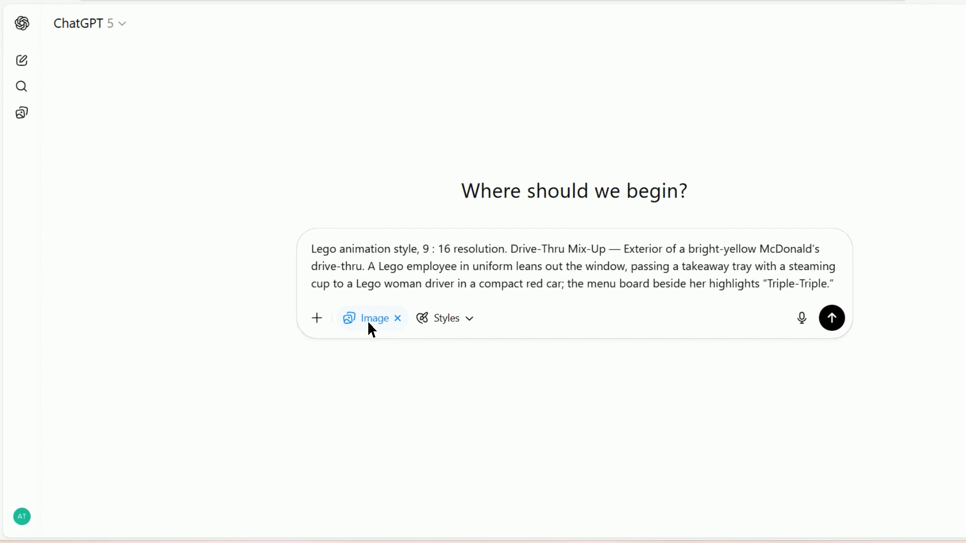
click(686, 286)
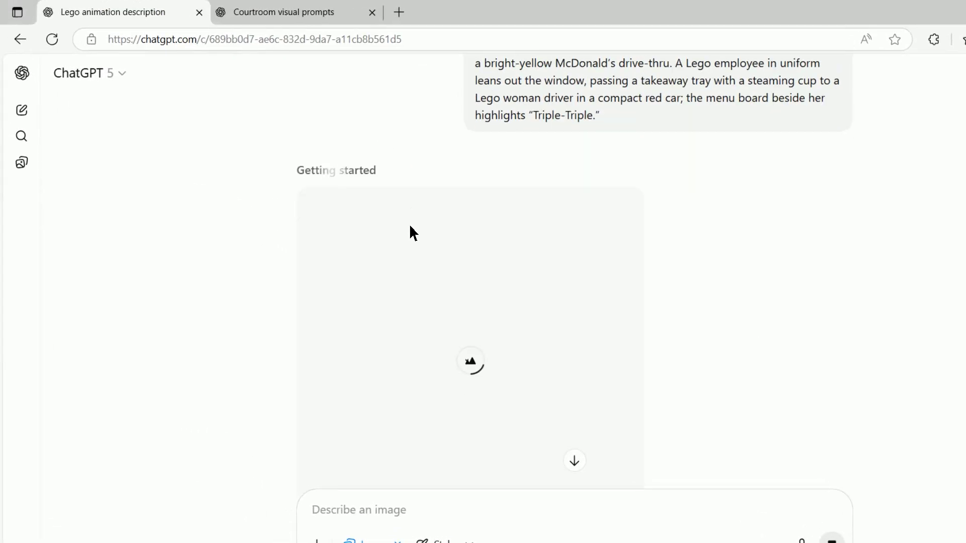
scroll(416, 241, down, 2)
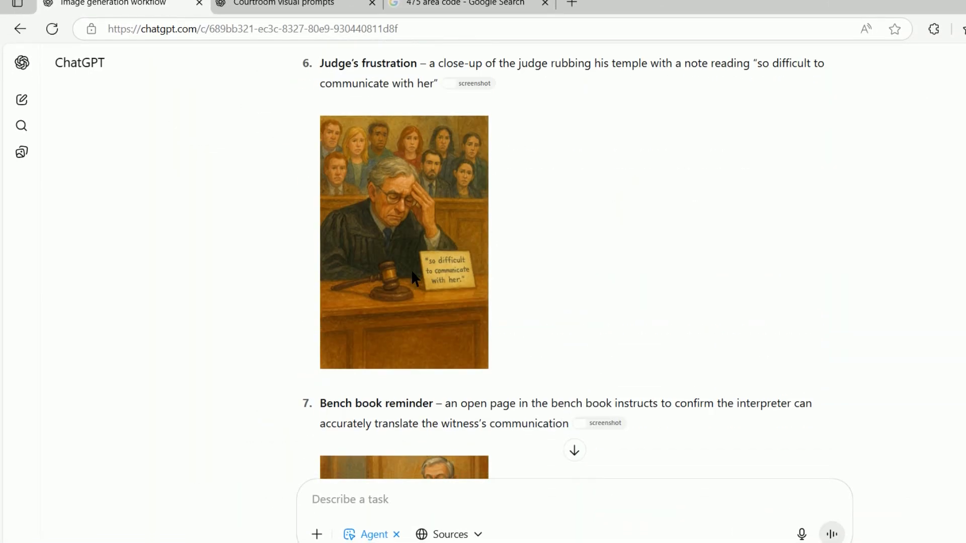
scroll(411, 271, up, 1)
scroll(411, 271, up, 4)
scroll(412, 278, up, 8)
scroll(412, 269, up, 5)
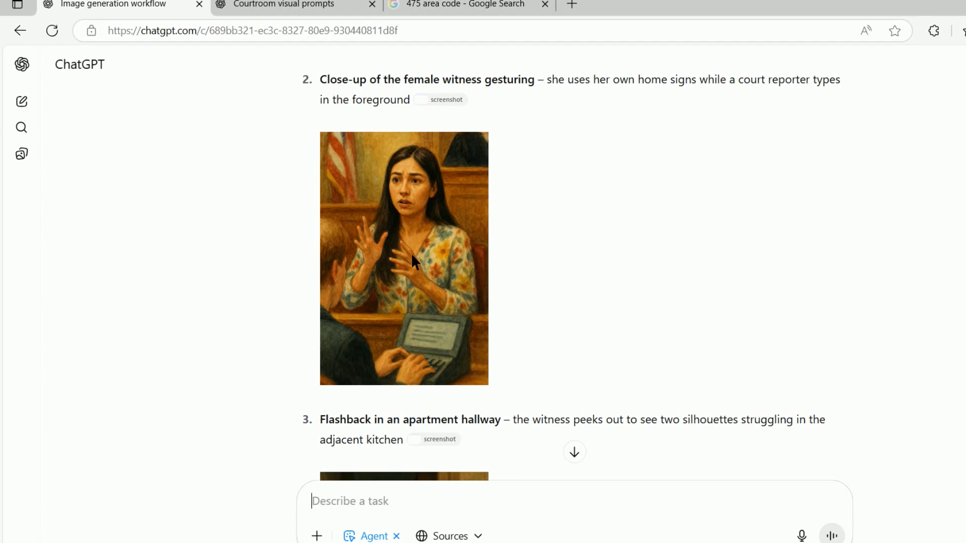
right_click(406, 202)
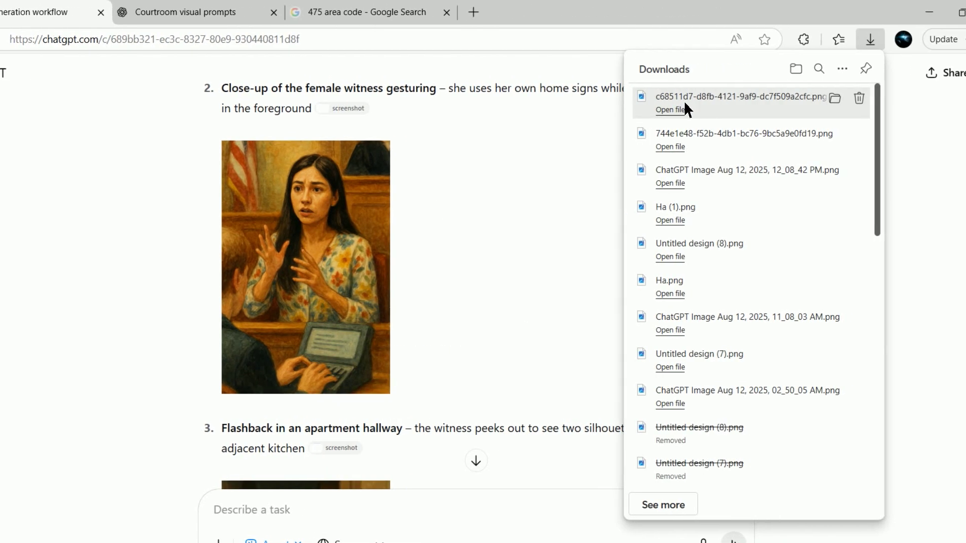
scroll(444, 218, down, 4)
scroll(489, 222, down, 4)
right_click(407, 339)
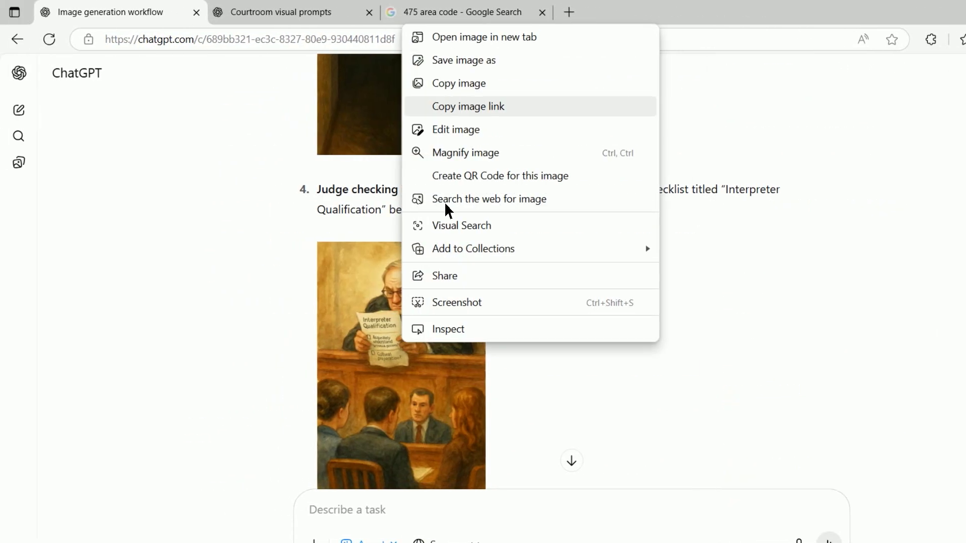
click(437, 37)
scroll(429, 275, down, 1)
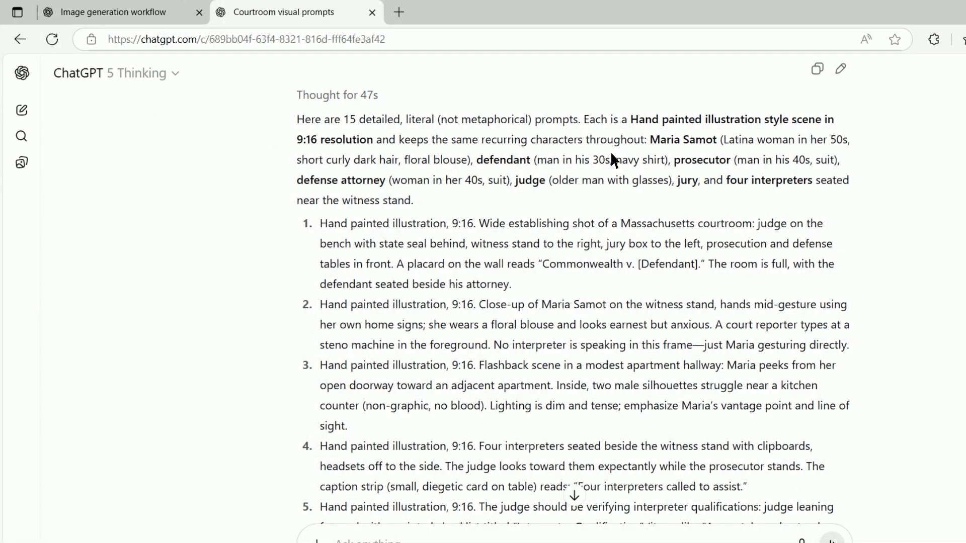
scroll(336, 199, down, 1)
scroll(319, 168, down, 1)
scroll(338, 172, down, 2)
scroll(340, 121, down, 1)
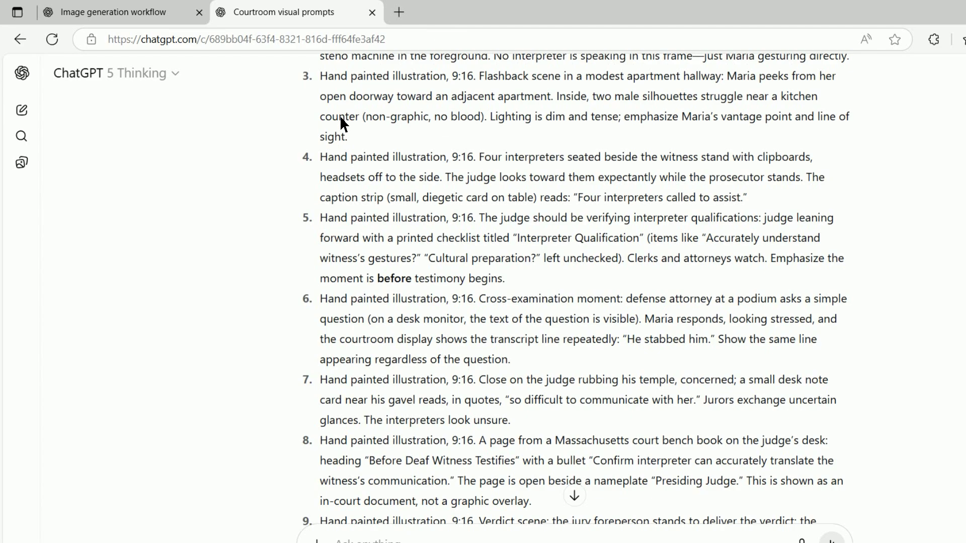
scroll(340, 121, down, 1)
scroll(355, 253, down, 2)
scroll(347, 274, down, 3)
scroll(345, 280, down, 1)
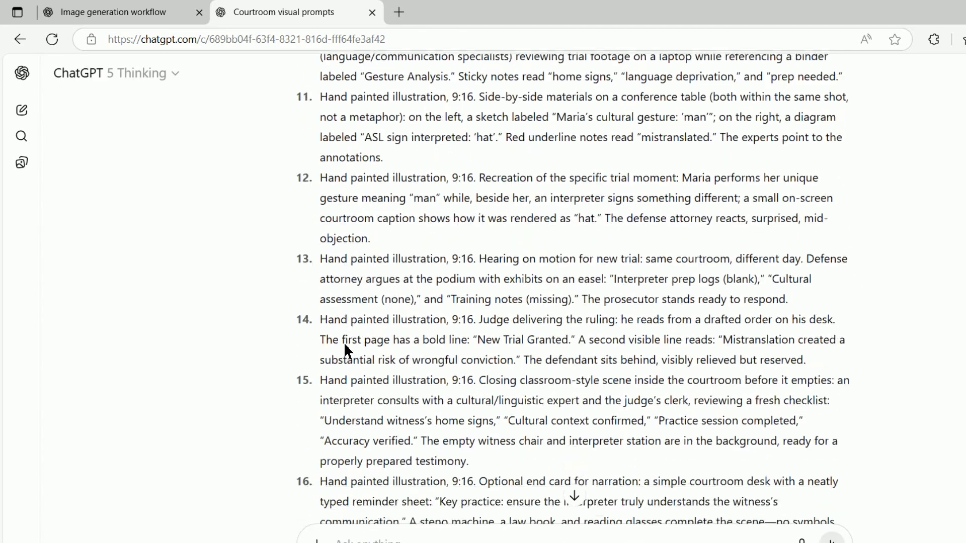
scroll(342, 343, down, 2)
scroll(344, 310, up, 3)
scroll(351, 290, up, 5)
scroll(359, 273, up, 2)
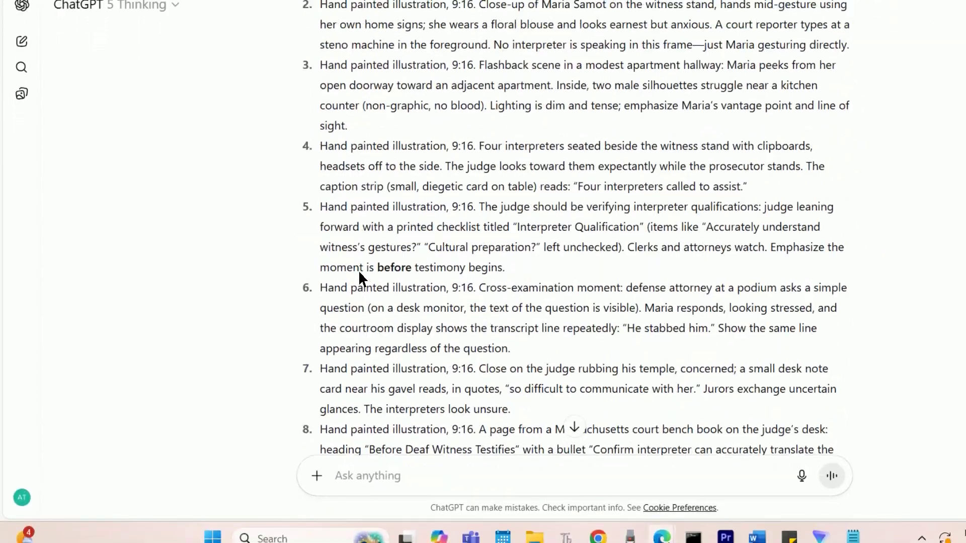
scroll(359, 270, up, 5)
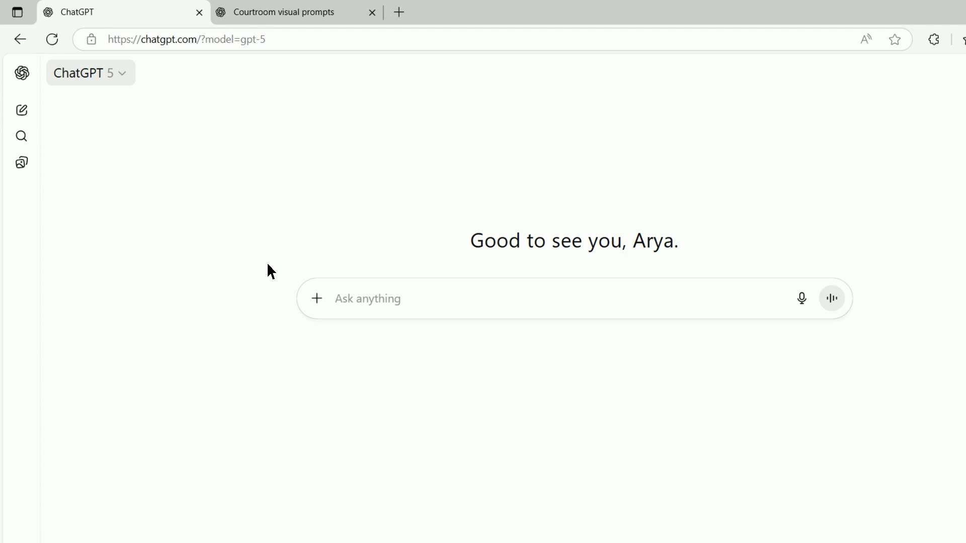
Switch on Agent mode and paste the 16-image generation instruction, leaving a new line below
click(319, 299)
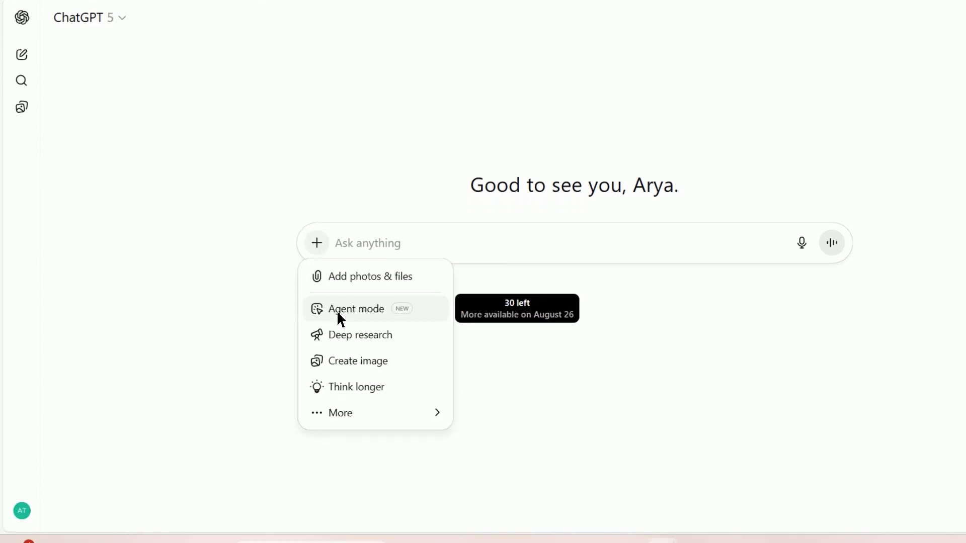
click(340, 290)
click(351, 235)
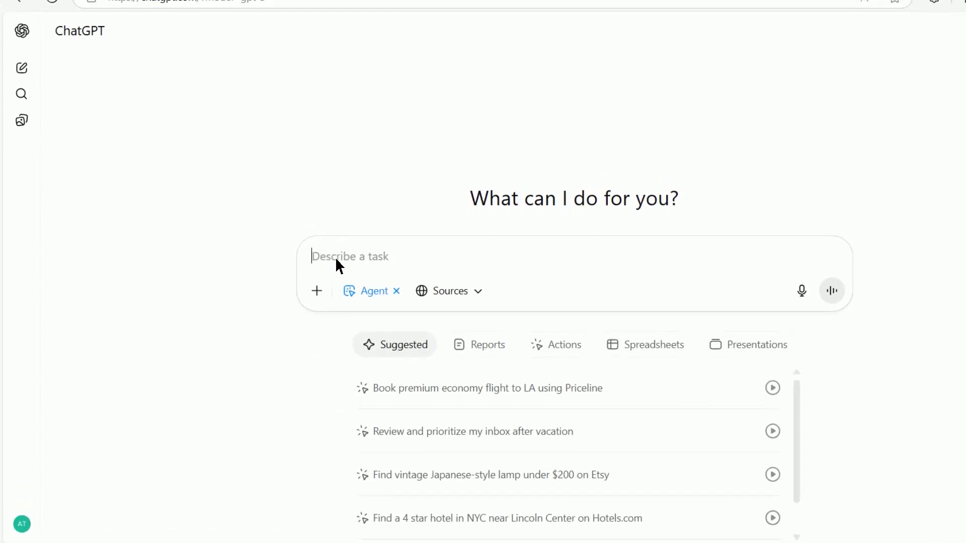
text(Using the 16 numbered prompts below, use the GPT image generation to create 16 images (each prompt for each image). Continuity note: keep the same designs and characters throughout. Once you are finished generating the images, make them available for my download.)
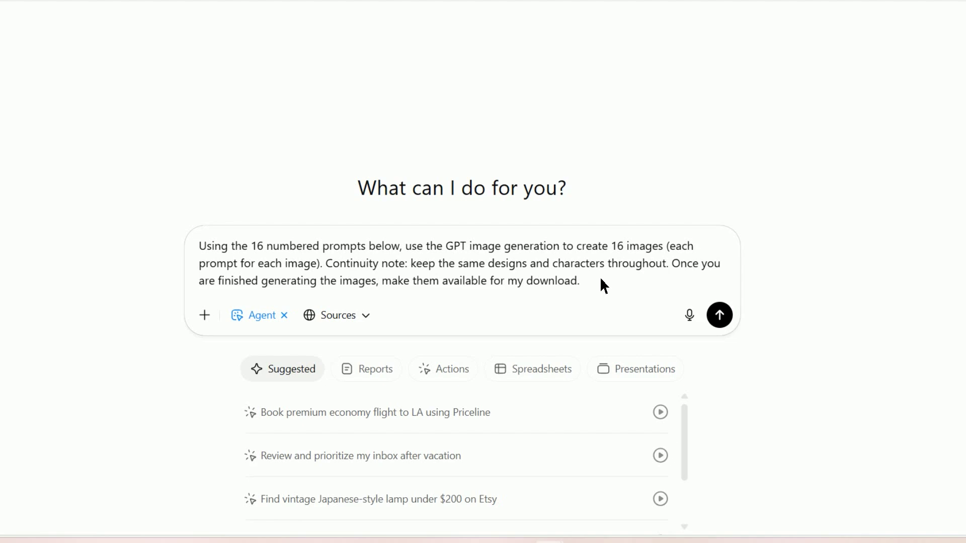
key(shift+Return)
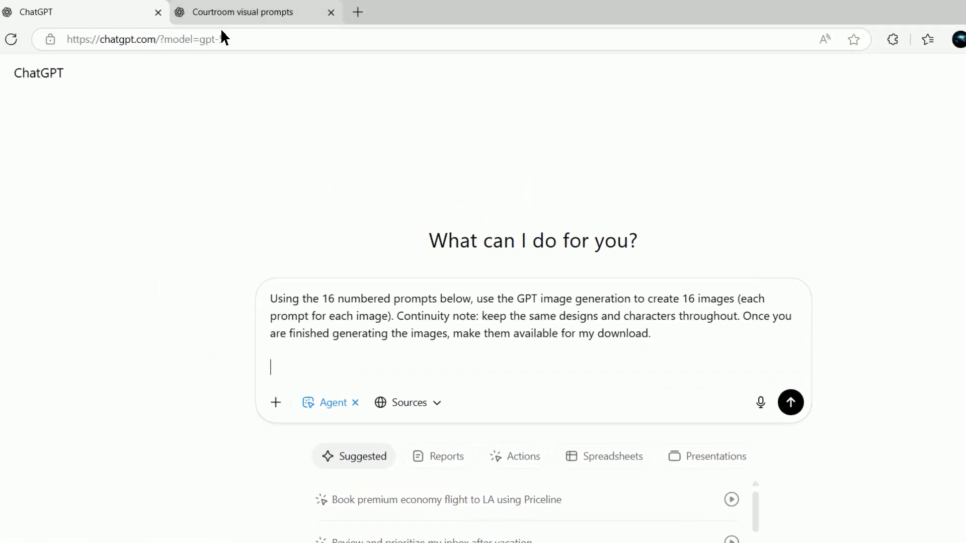
Copy numbered prompts 1–16 from the courtroom chat into the agent task and send it
click(227, 12)
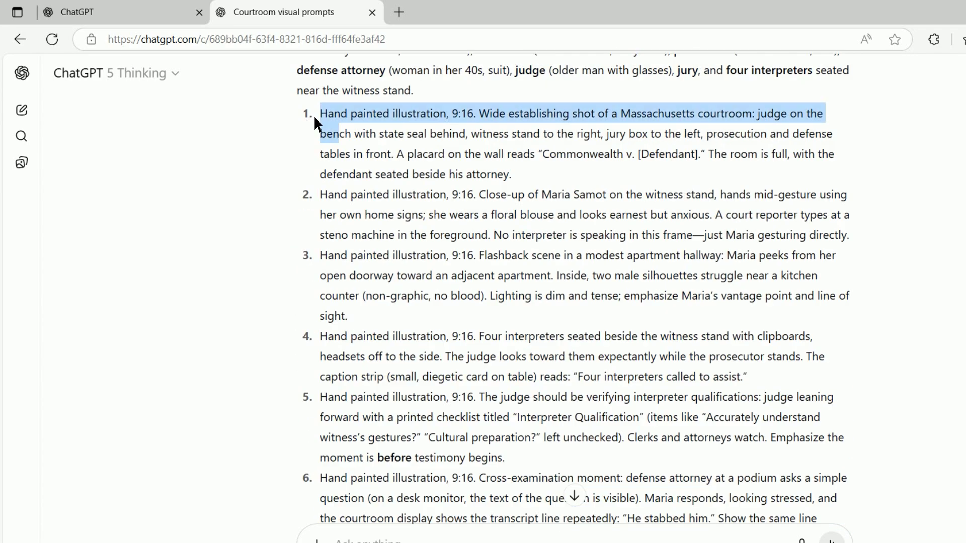
mouse_move(315, 124)
mouse_down()
mouse_move(473, 346)
mouse_move(502, 312)
mouse_up()
right_click(470, 118)
click(488, 142)
click(128, 13)
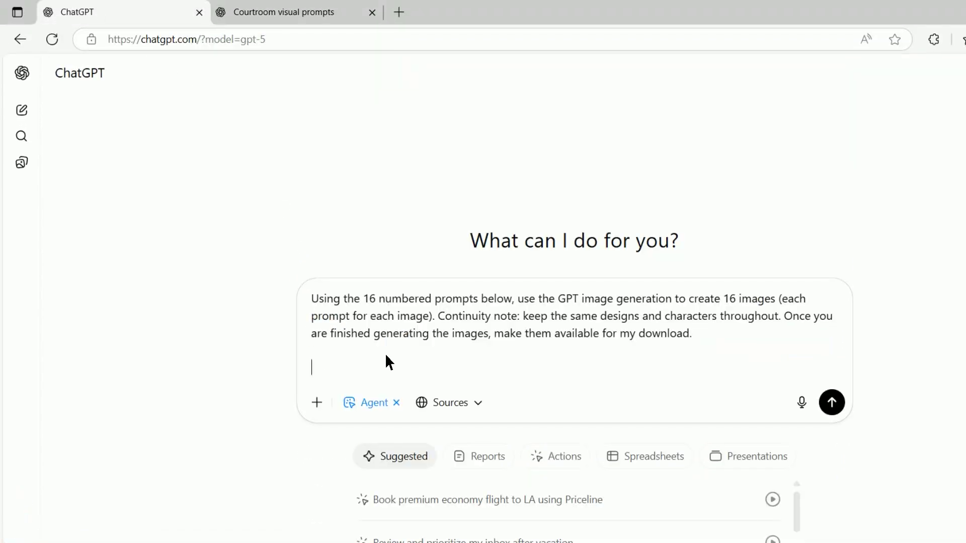
key(ctrl+v)
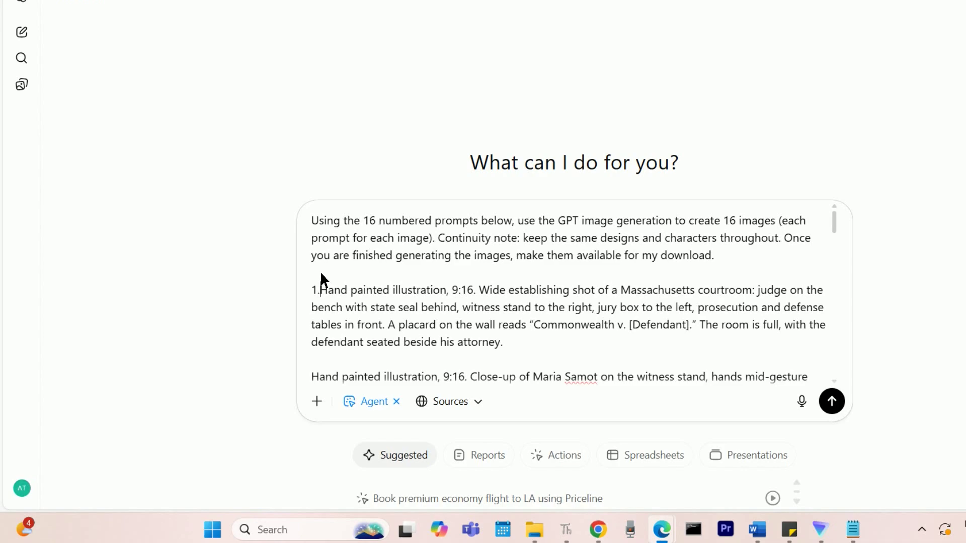
scroll(321, 281, down, 2)
scroll(687, 368, down, 10)
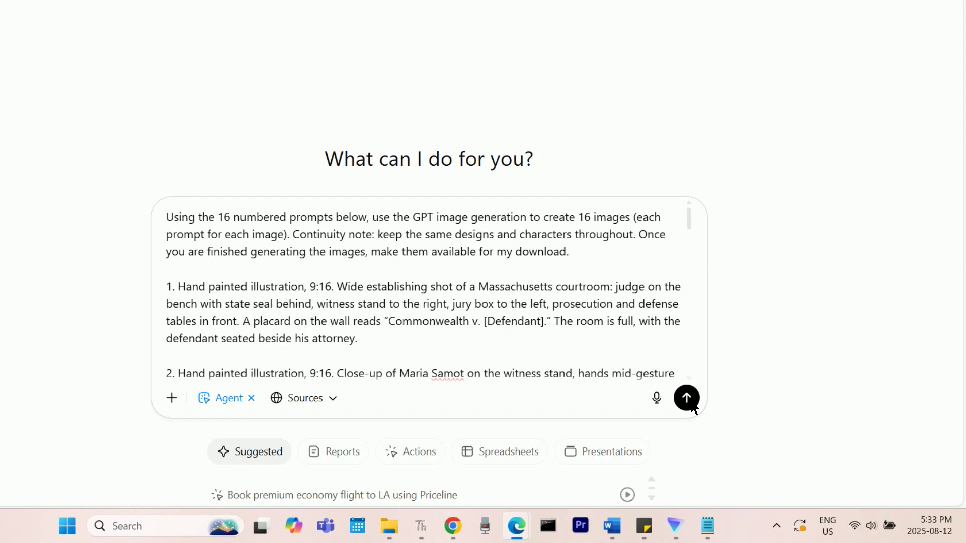
click(793, 441)
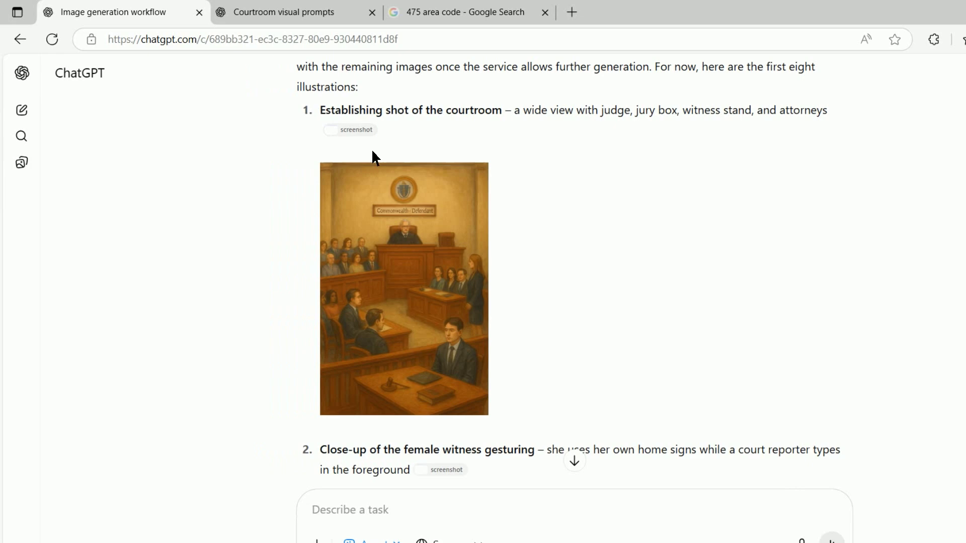
scroll(407, 207, down, 2)
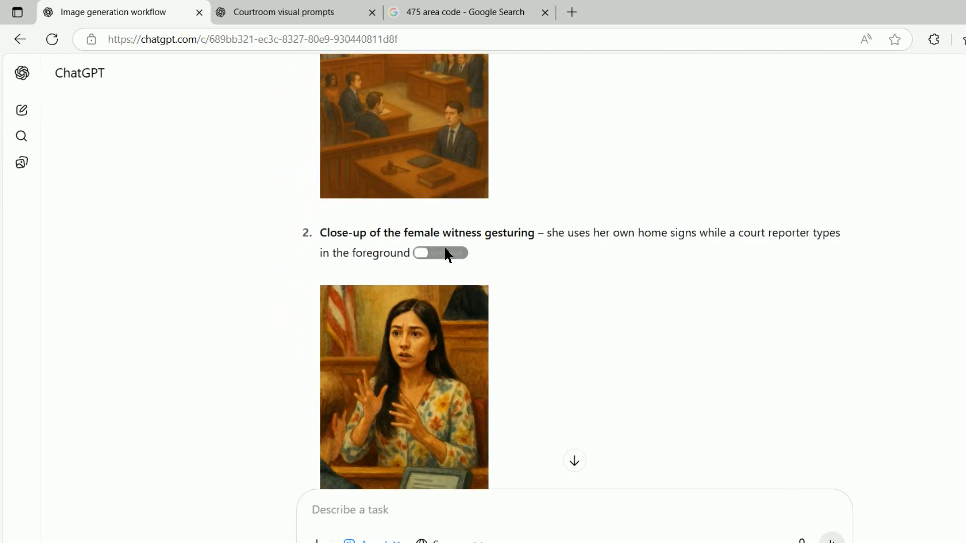
scroll(444, 253, down, 1)
scroll(578, 252, down, 4)
scroll(425, 234, down, 2)
scroll(390, 255, down, 4)
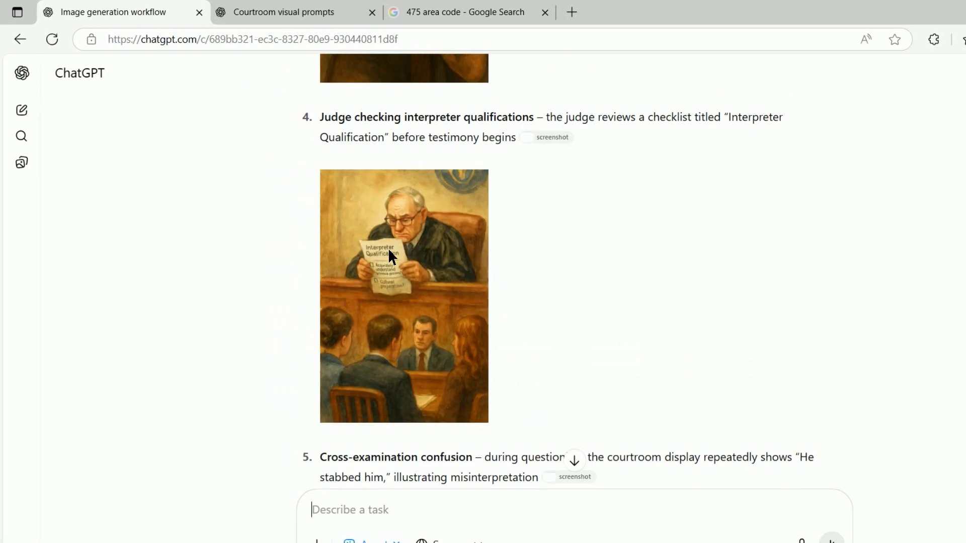
scroll(388, 248, down, 1)
scroll(397, 337, down, 3)
scroll(411, 270, down, 4)
scroll(412, 270, down, 2)
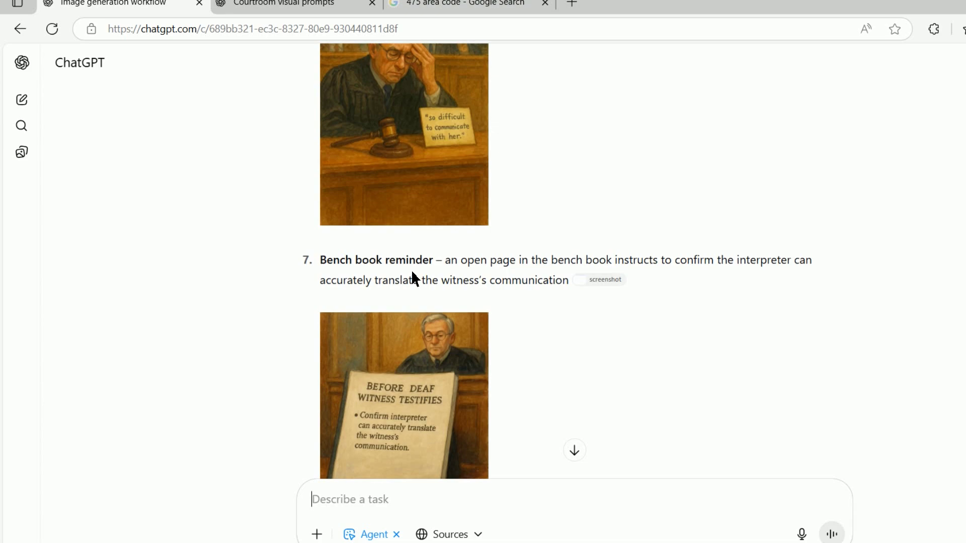
scroll(412, 273, up, 6)
scroll(412, 272, up, 4)
scroll(412, 273, up, 6)
scroll(413, 219, up, 2)
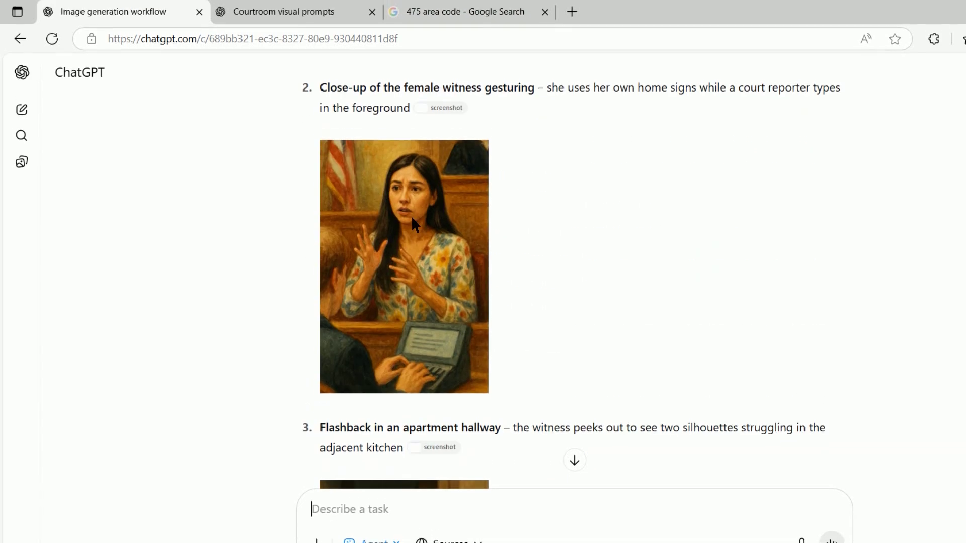
Open the image save options on the witness and judge illustrations
right_click(411, 211)
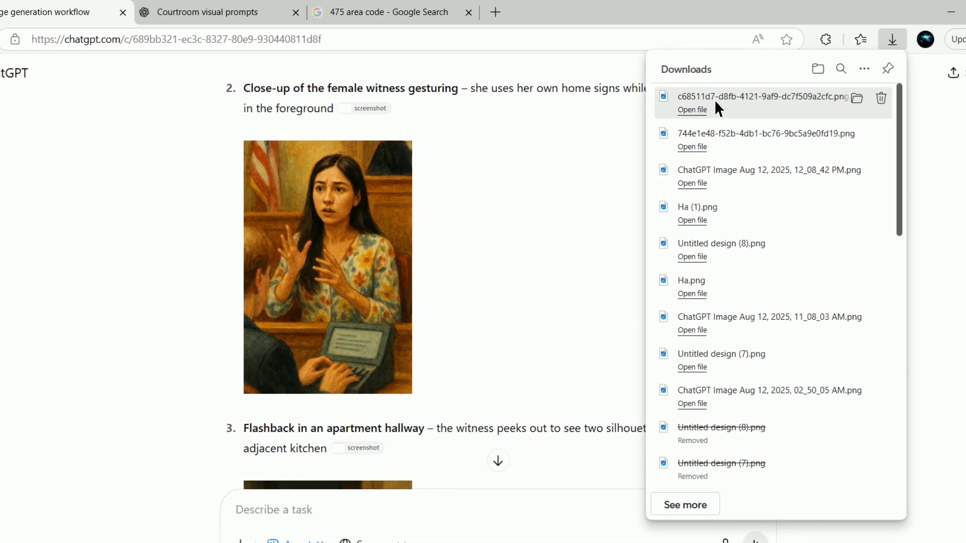
scroll(400, 253, down, 3)
scroll(405, 341, down, 3)
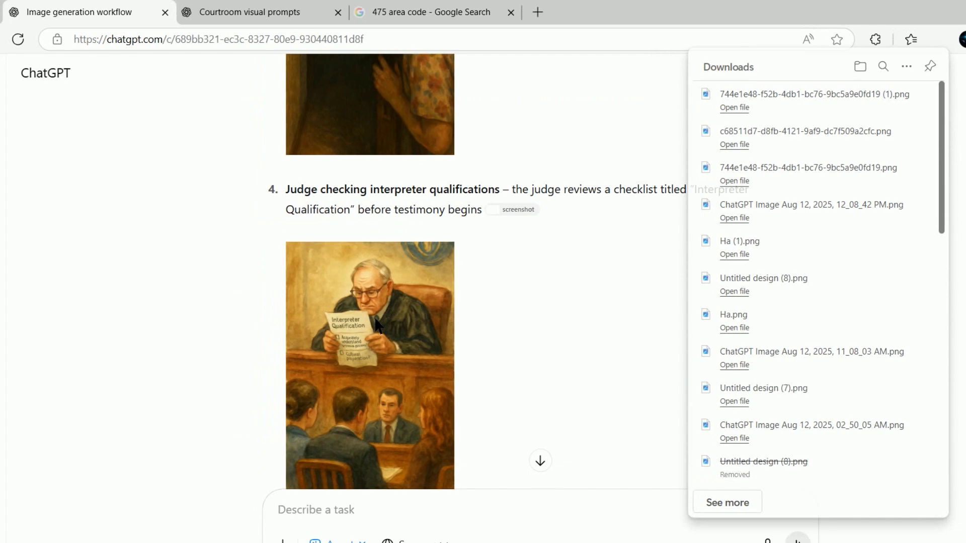
right_click(405, 341)
scroll(482, 262, down, 1)
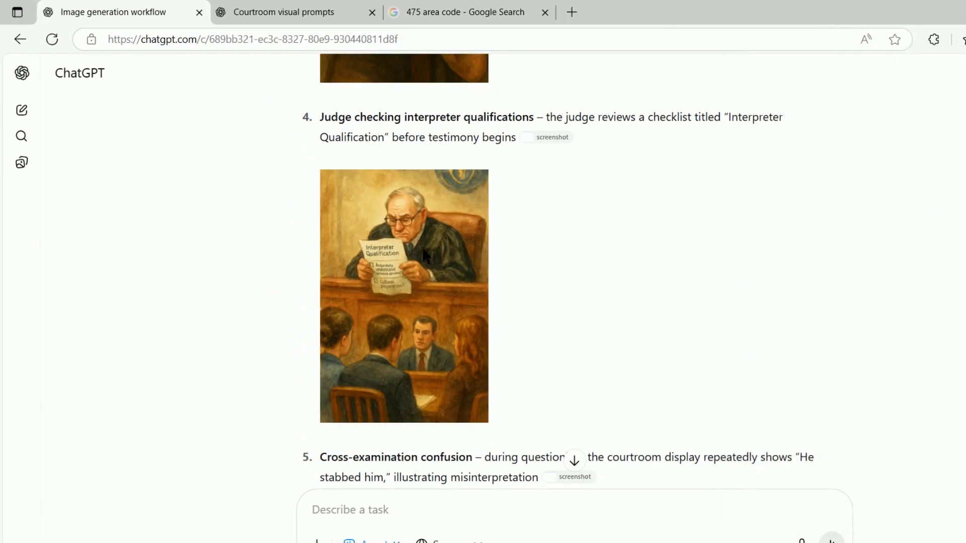
Attach the judge illustration to a new agent message through Add photos & files
click(317, 464)
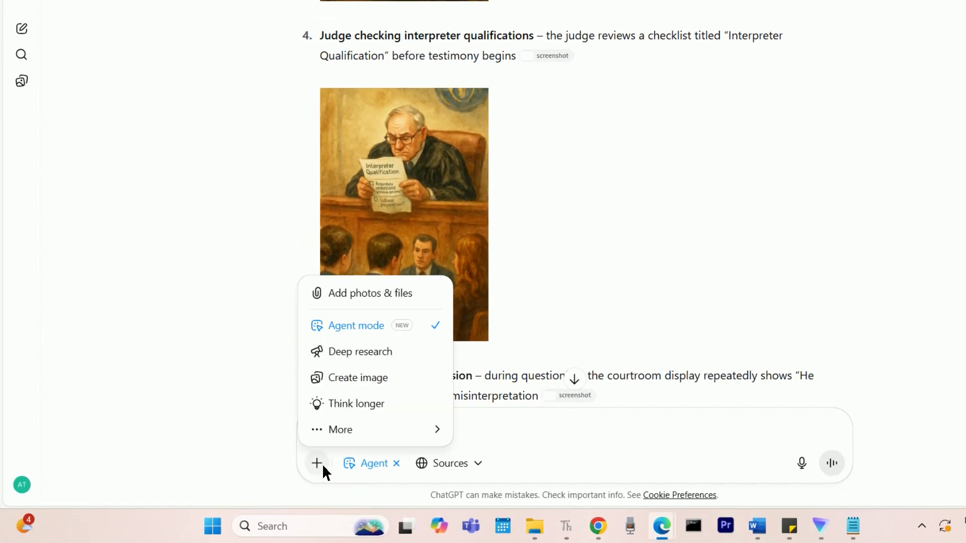
click(349, 297)
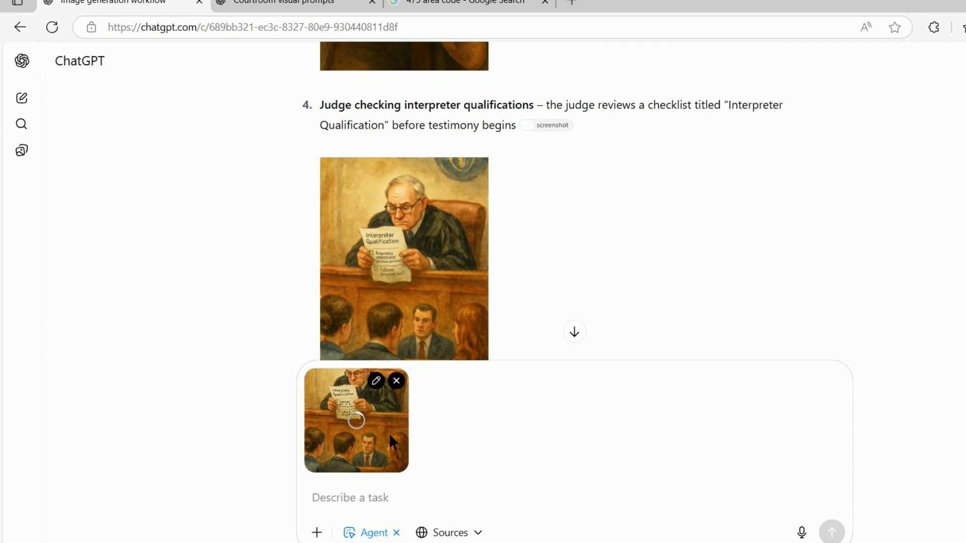
text(Make the )
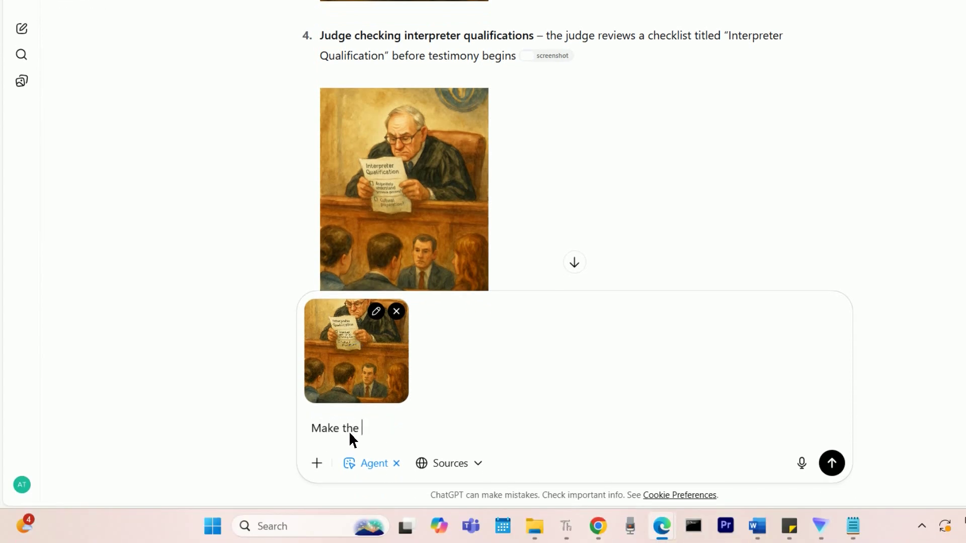
text(judge black)
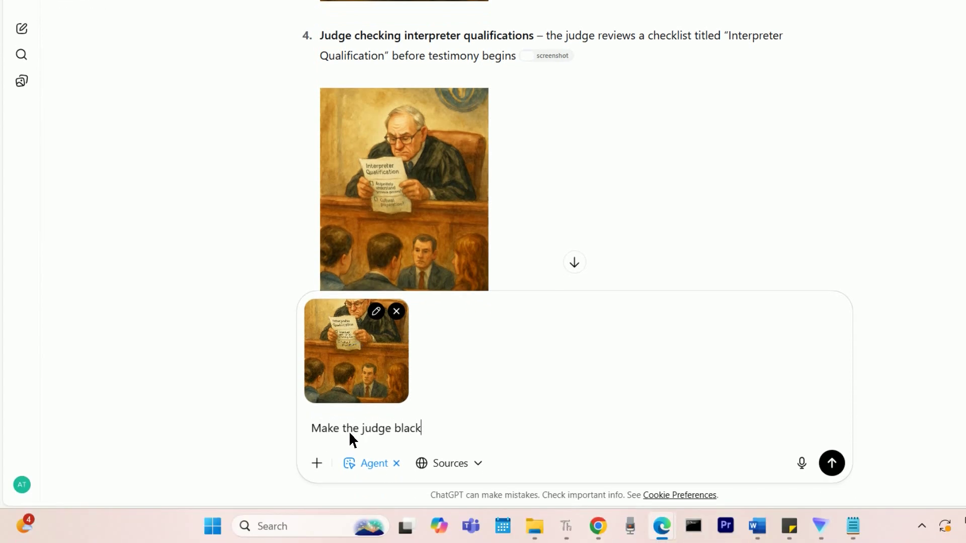